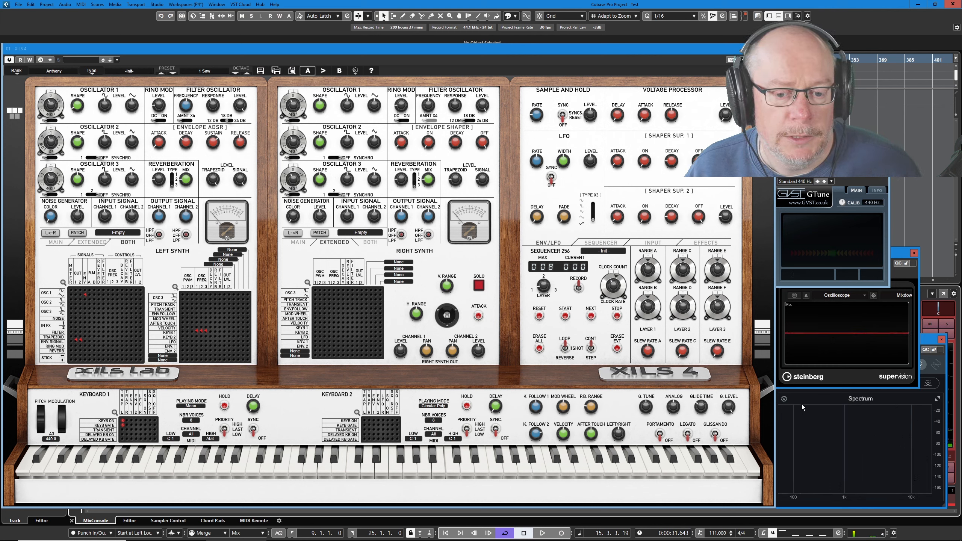
# Step: Route Osc 1 into the filter and the filter into the envelope on the left synth's signal matrix, and sweep the filter frequency
pyautogui.moveTo(237, 114)
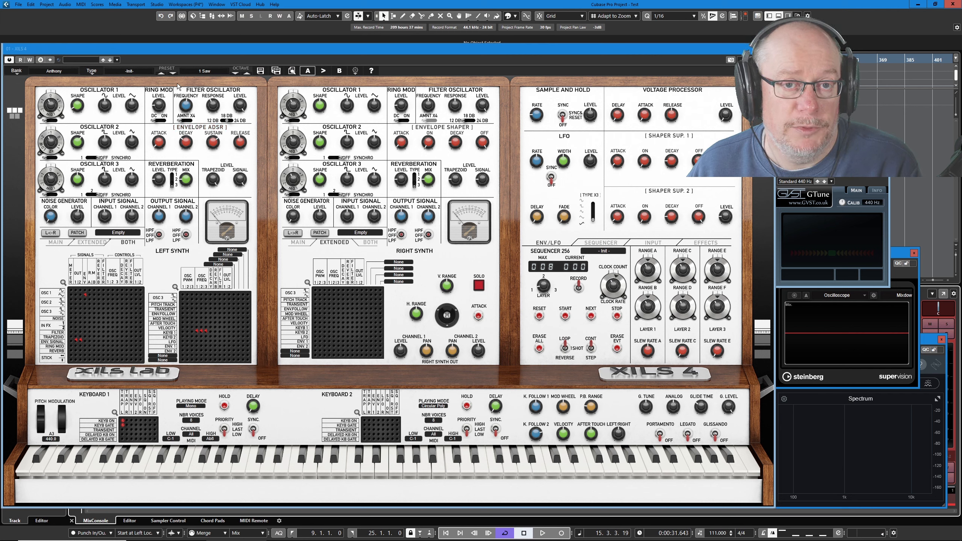
pyautogui.moveTo(188, 102)
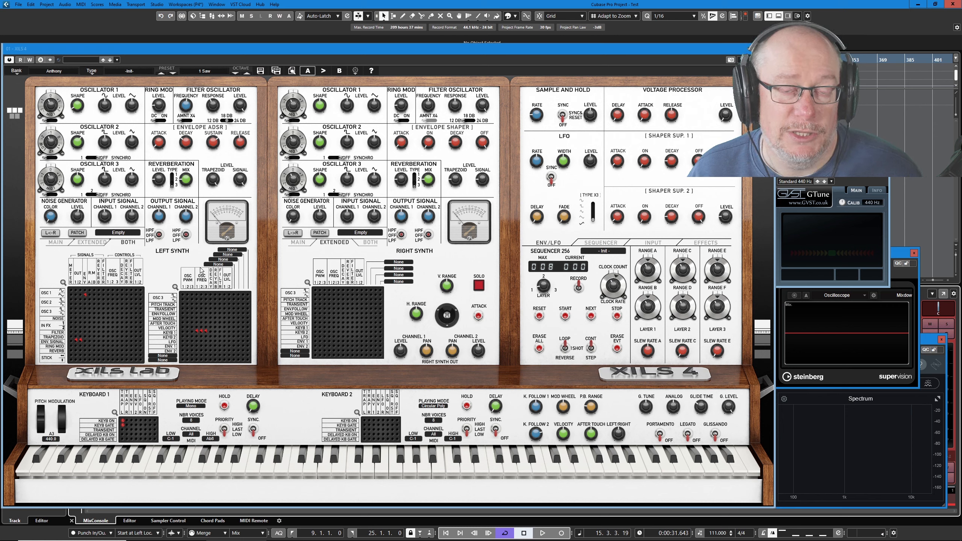
pyautogui.click(62, 283)
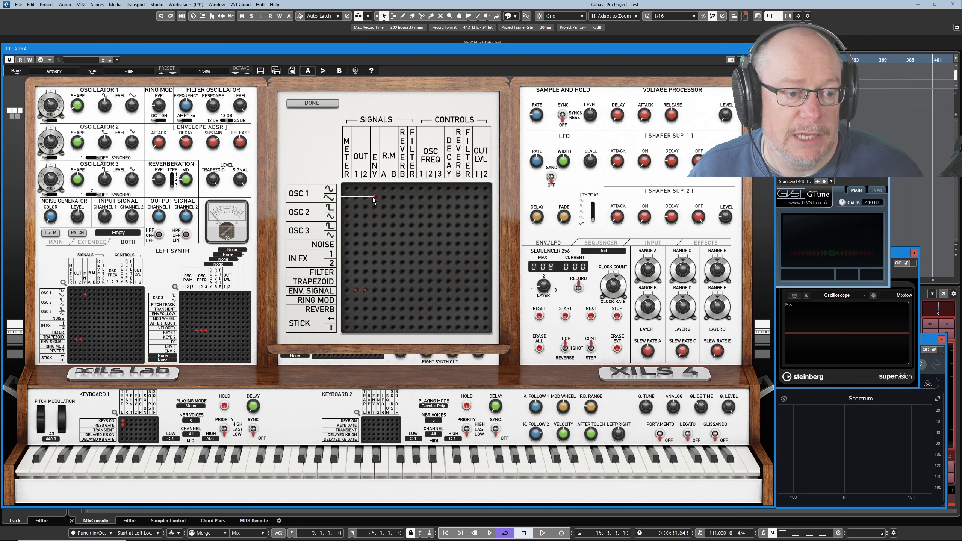
pyautogui.click(412, 196)
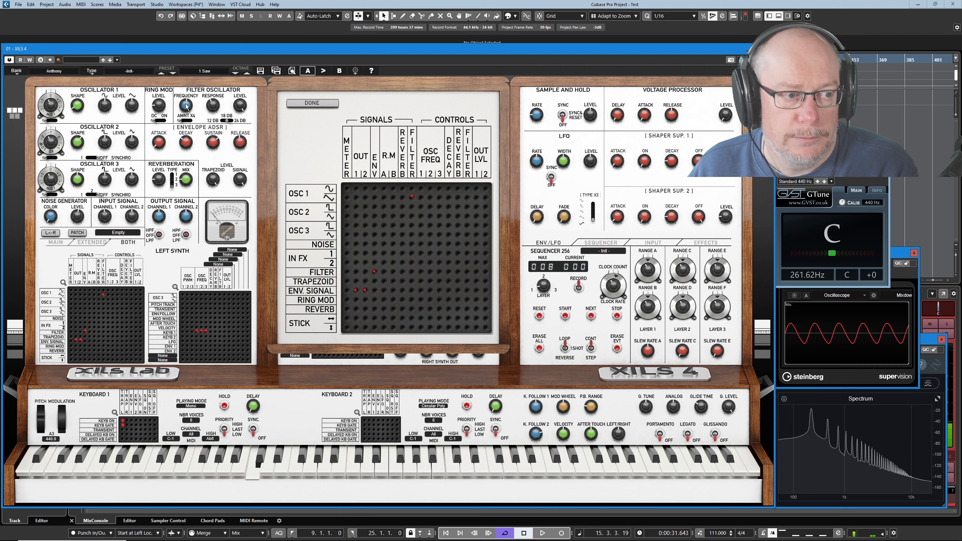
pyautogui.moveTo(186, 105); pyautogui.dragTo(198, 75)
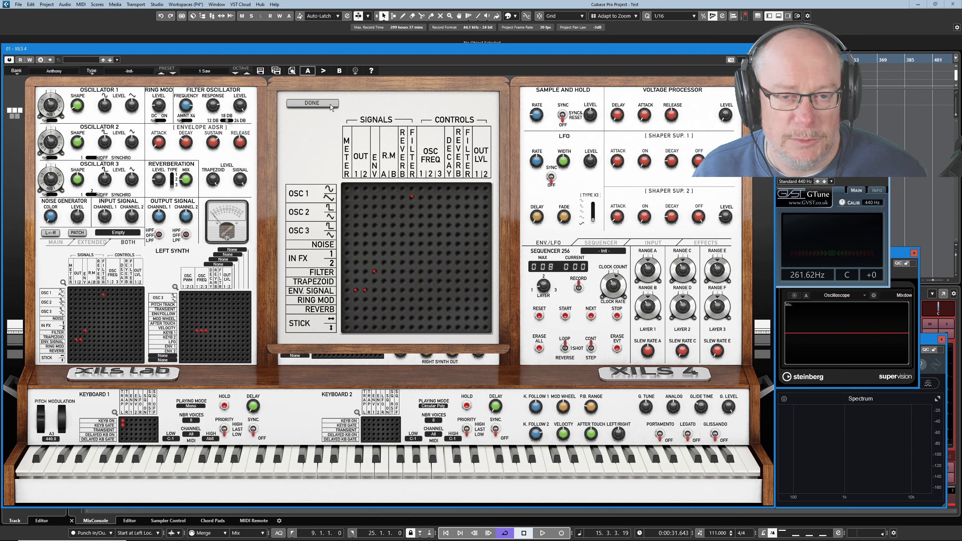
pyautogui.click(312, 103)
pyautogui.moveTo(186, 104)
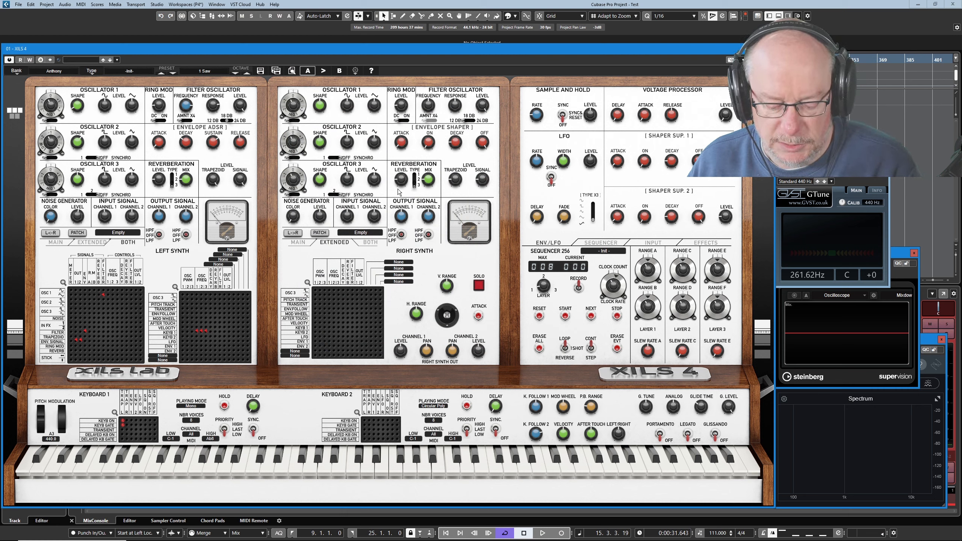
# Step: Lower the general output level and sweep the left filter's response up to about 3.89 and back down
pyautogui.moveTo(879, 419)
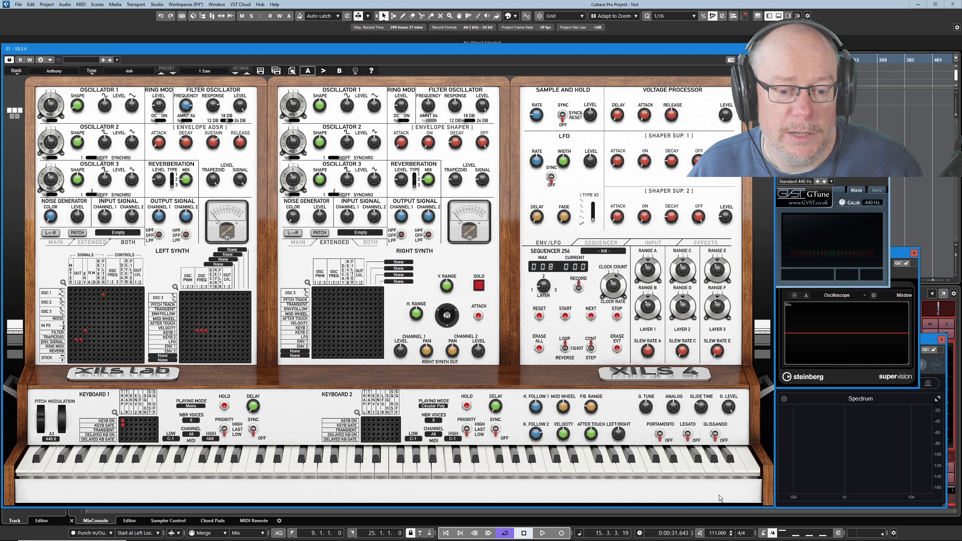
pyautogui.moveTo(732, 408); pyautogui.dragTo(730, 441)
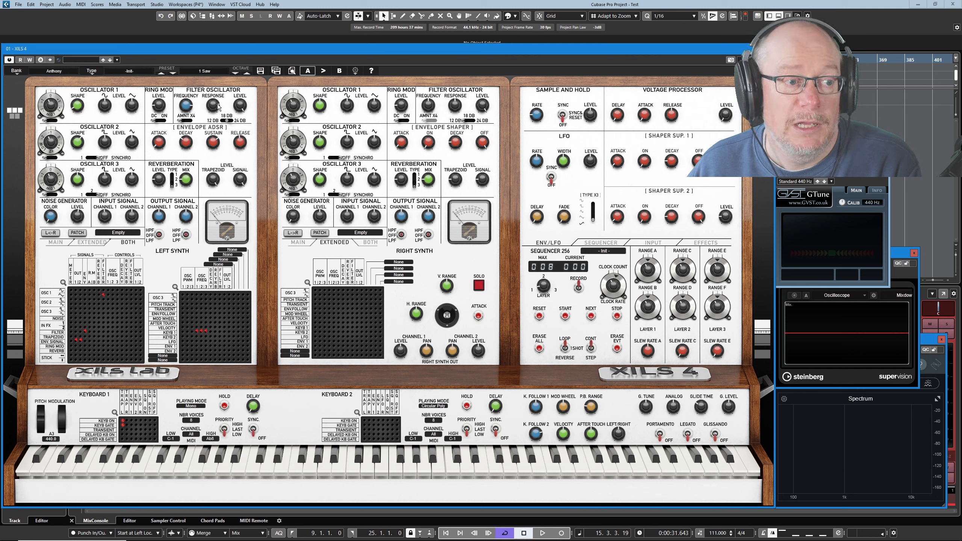
pyautogui.moveTo(215, 103)
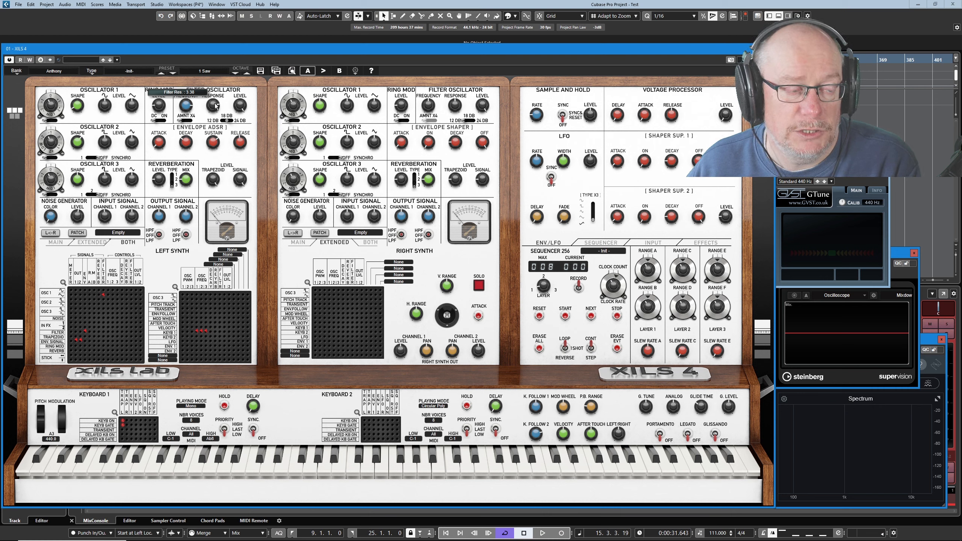
pyautogui.moveTo(215, 103); pyautogui.dragTo(220, 93)
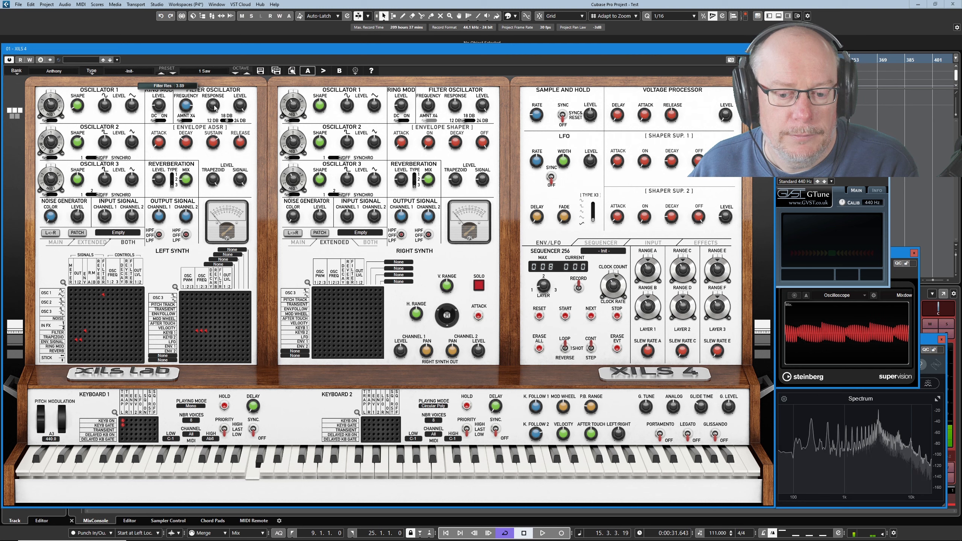
pyautogui.moveTo(214, 106); pyautogui.dragTo(213, 105)
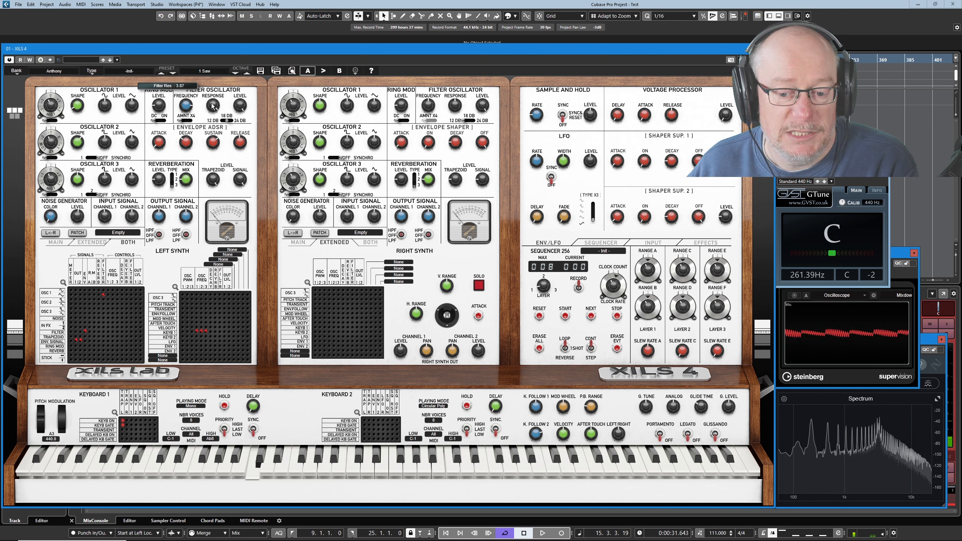
pyautogui.moveTo(213, 107); pyautogui.dragTo(207, 120)
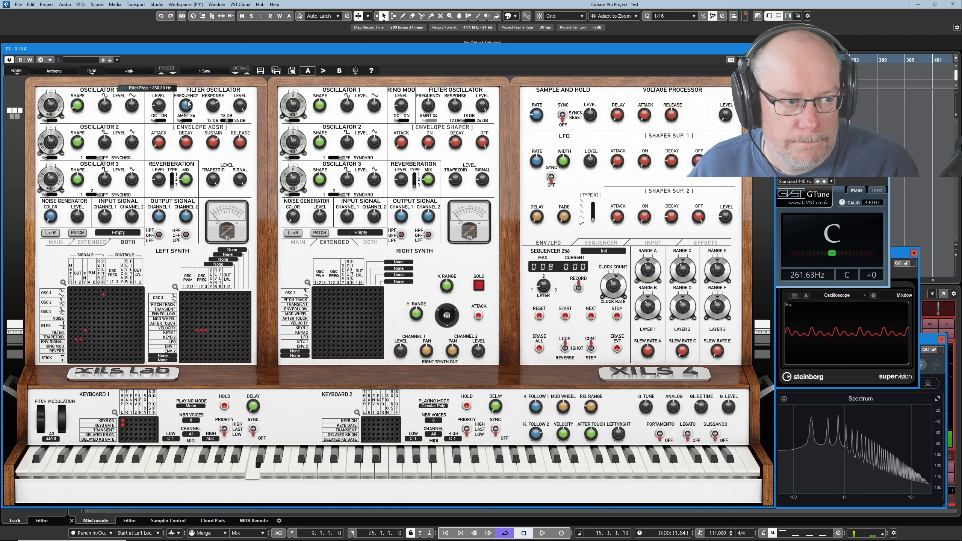
# Step: Sweep the left synth's filter frequency up and down while holding a note, with the signal matrix enlarged
pyautogui.moveTo(187, 106); pyautogui.dragTo(188, 127)
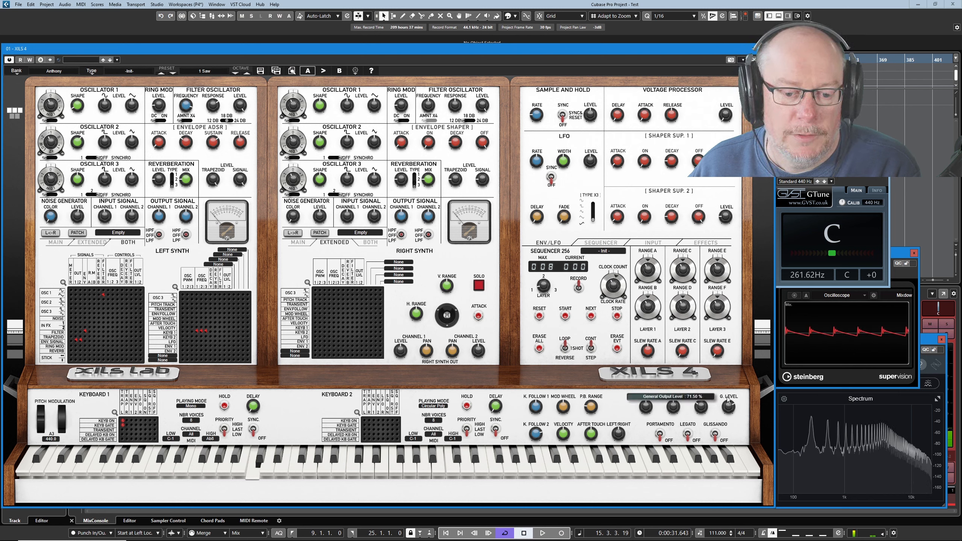
pyautogui.moveTo(185, 106); pyautogui.dragTo(183, 110)
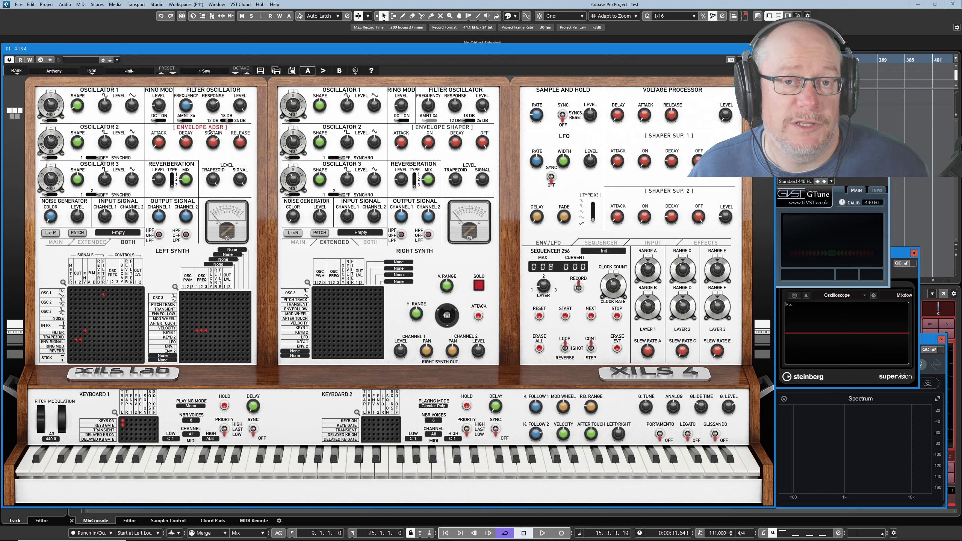
pyautogui.click(64, 283)
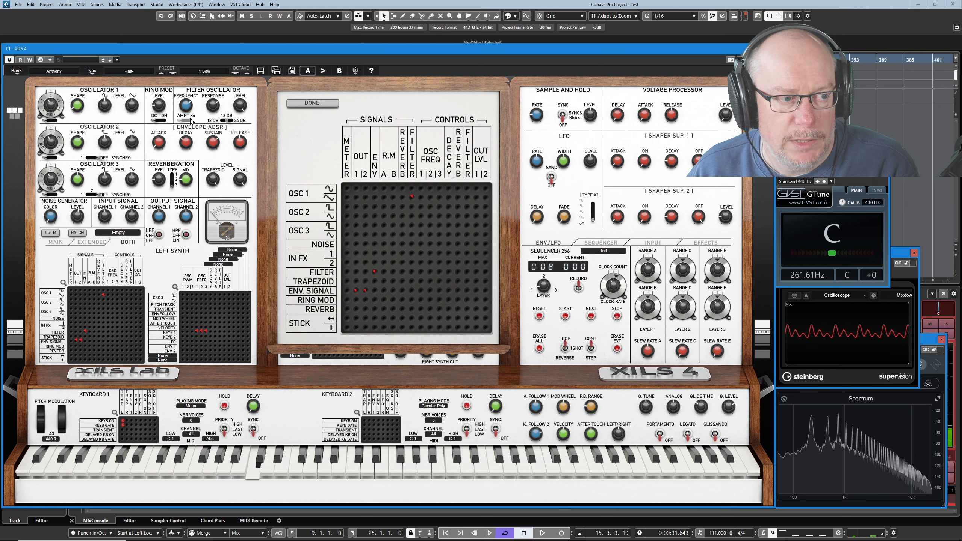
pyautogui.moveTo(178, 99); pyautogui.dragTo(178, 88)
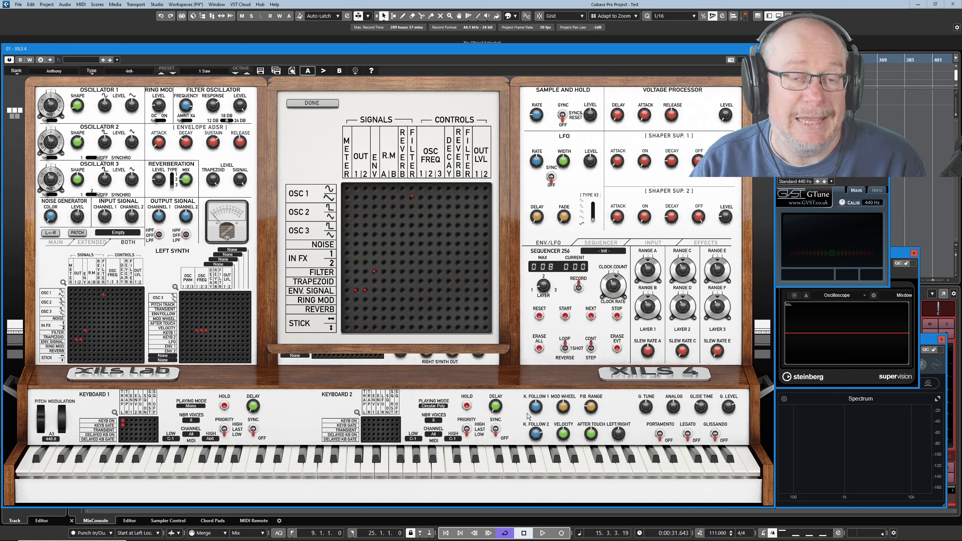
# Step: Try Keyb 2 as a filter modulation source on the left control matrix, adjusting K. Follow 2 and the pin amount
pyautogui.click(176, 288)
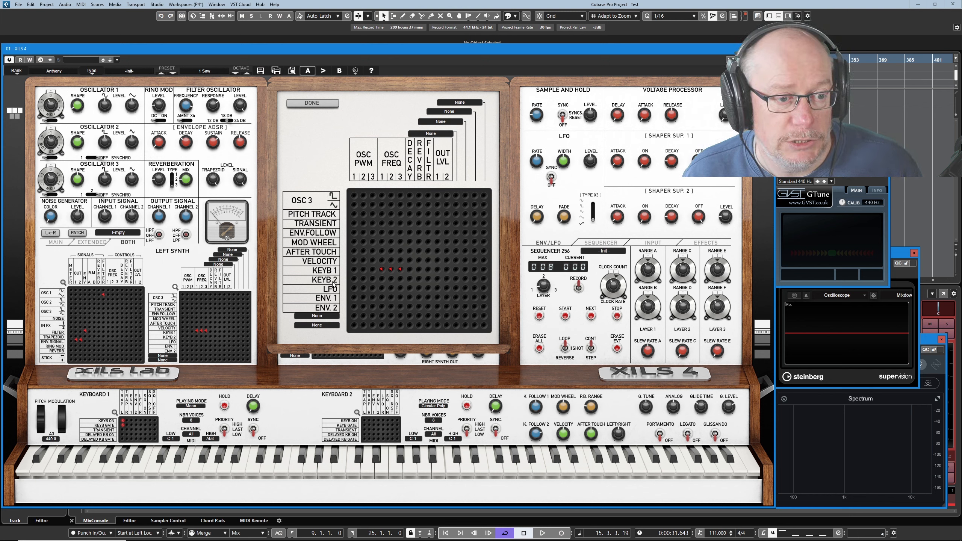
pyautogui.click(428, 279)
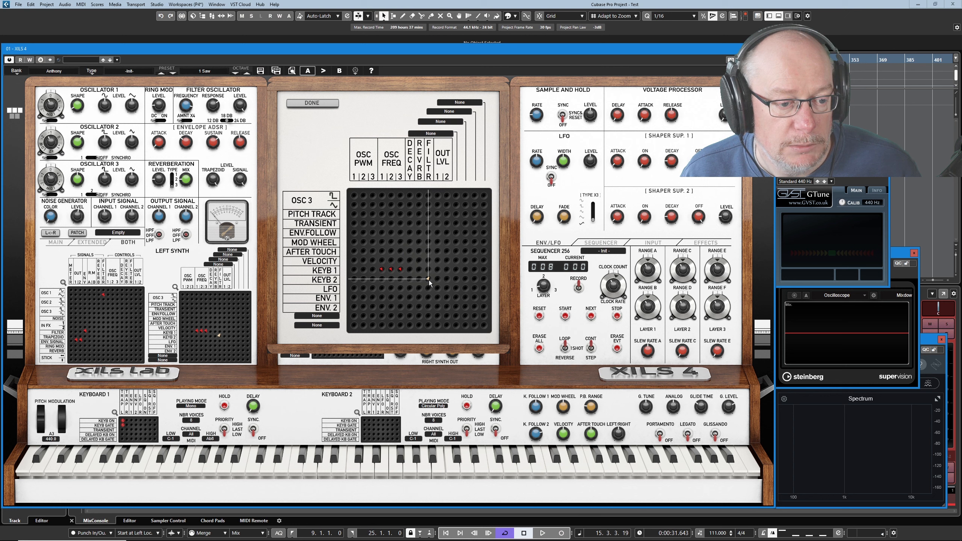
pyautogui.click(429, 280)
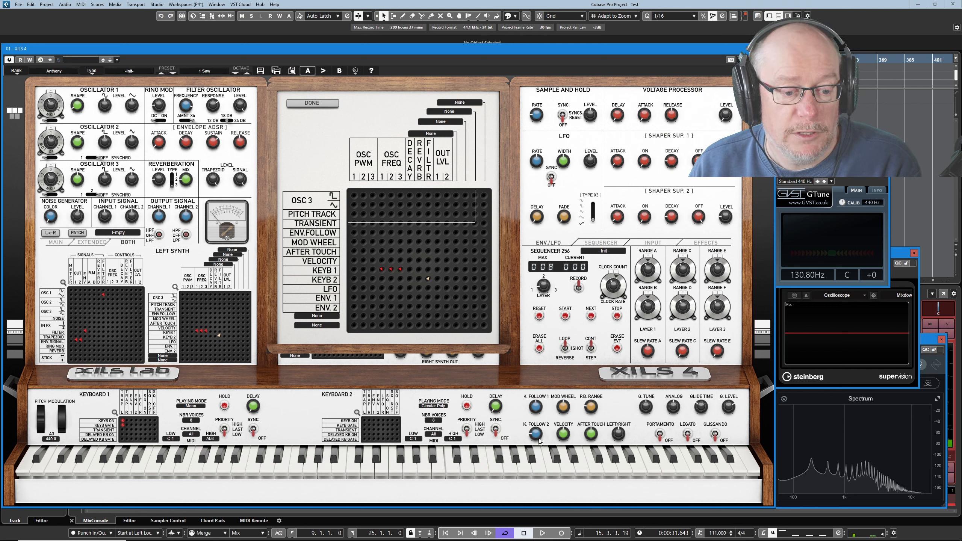
pyautogui.moveTo(536, 433); pyautogui.dragTo(531, 416)
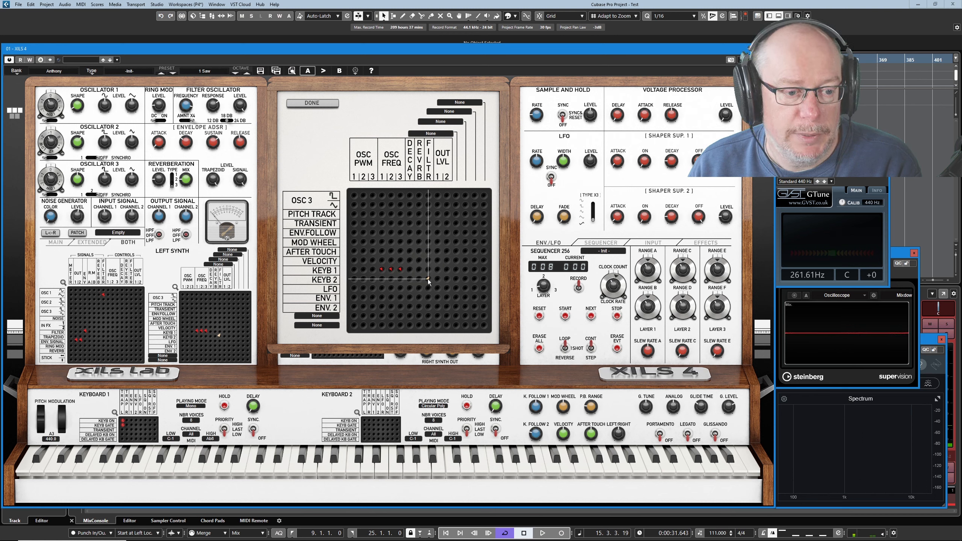
pyautogui.moveTo(429, 279); pyautogui.dragTo(428, 282)
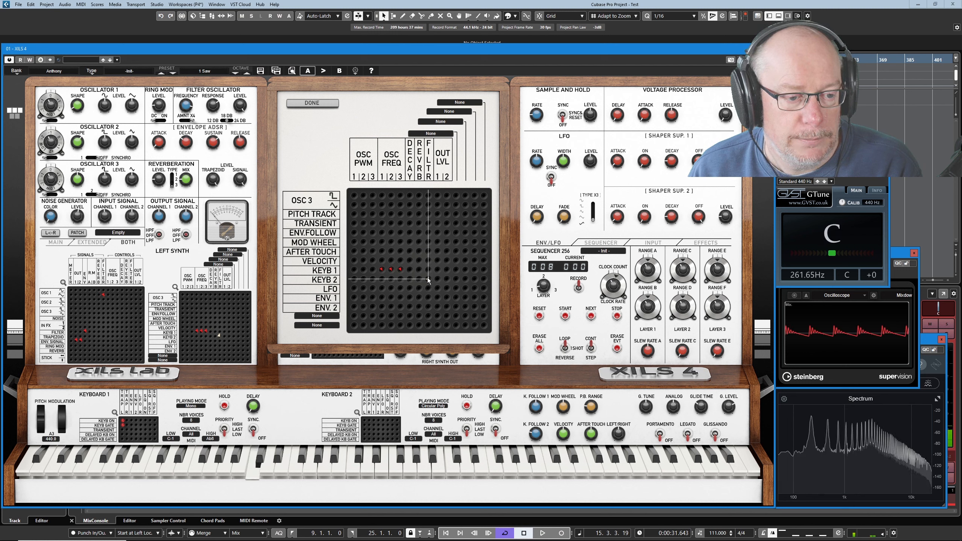
pyautogui.click(428, 279)
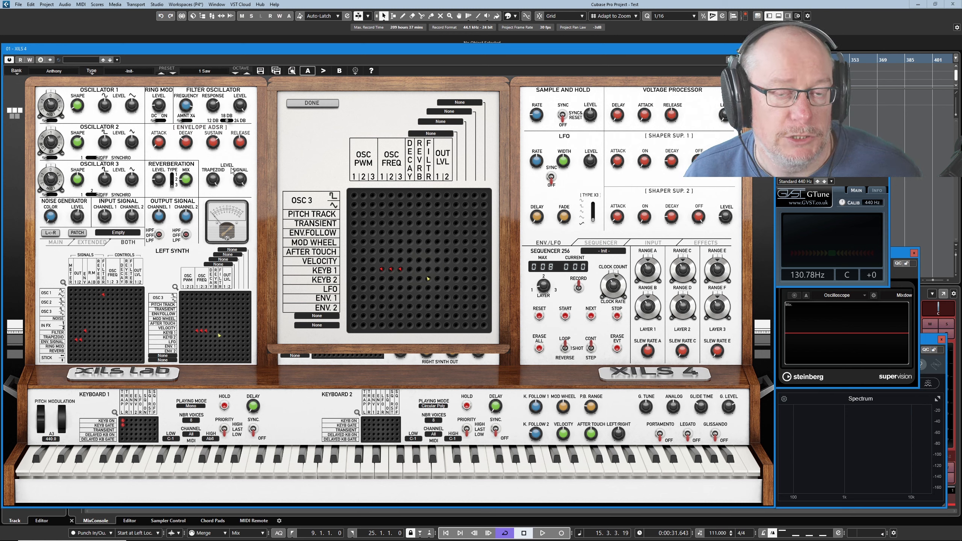
pyautogui.click(309, 105)
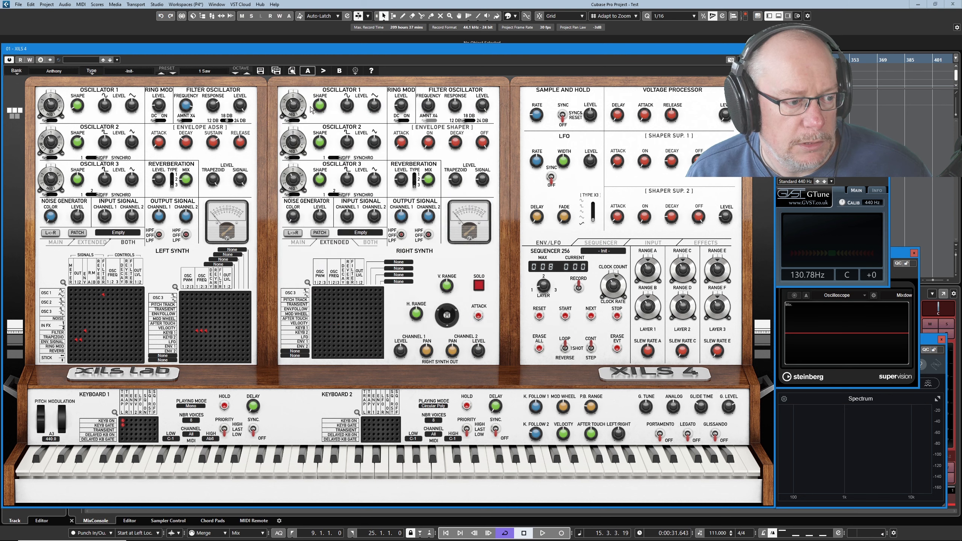
# Step: Route Osc 3's second output to the filter control input on the left signal matrix and lower the filter frequency
pyautogui.click(63, 283)
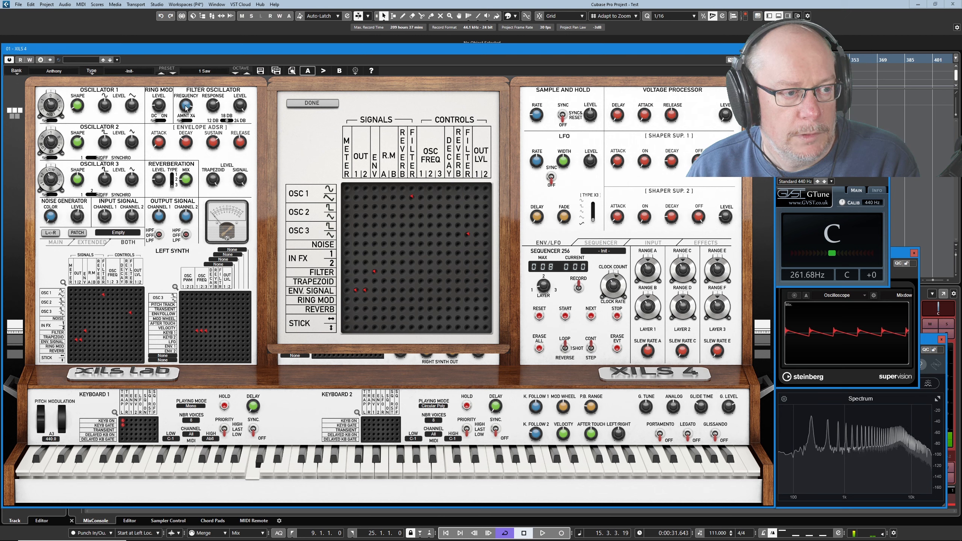
pyautogui.moveTo(184, 110); pyautogui.dragTo(183, 121)
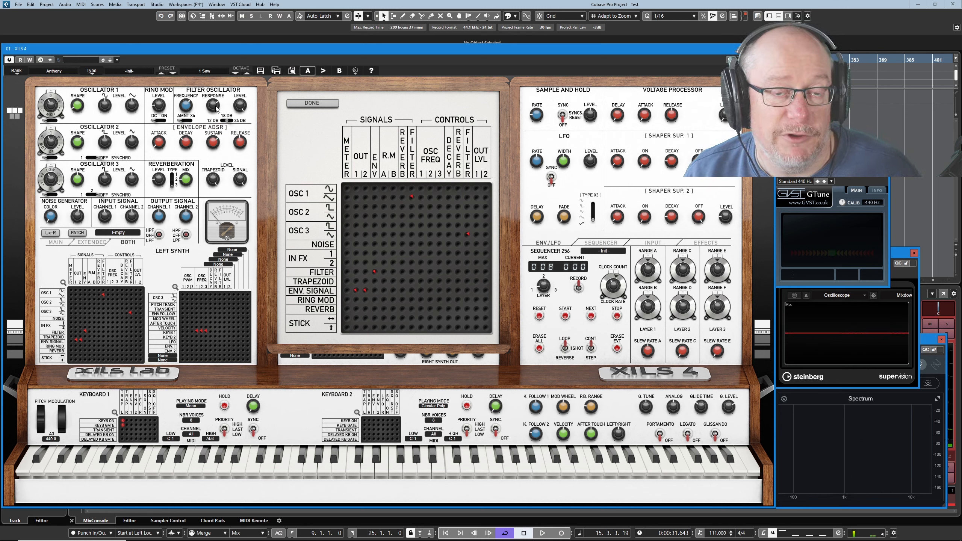
pyautogui.click(319, 102)
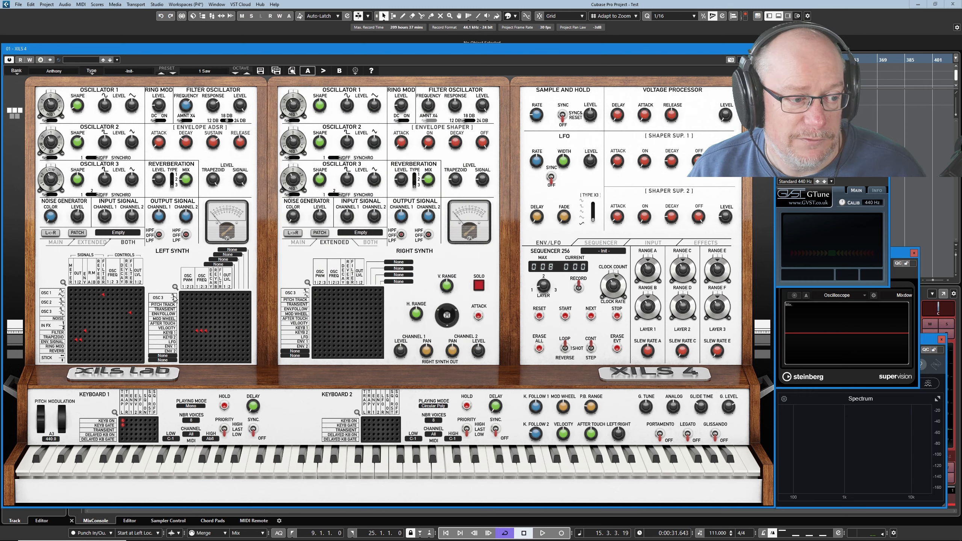
# Step: Assign L FiltRe as the first custom destination of the left control matrix and route Osc 3's second output to it
pyautogui.click(176, 287)
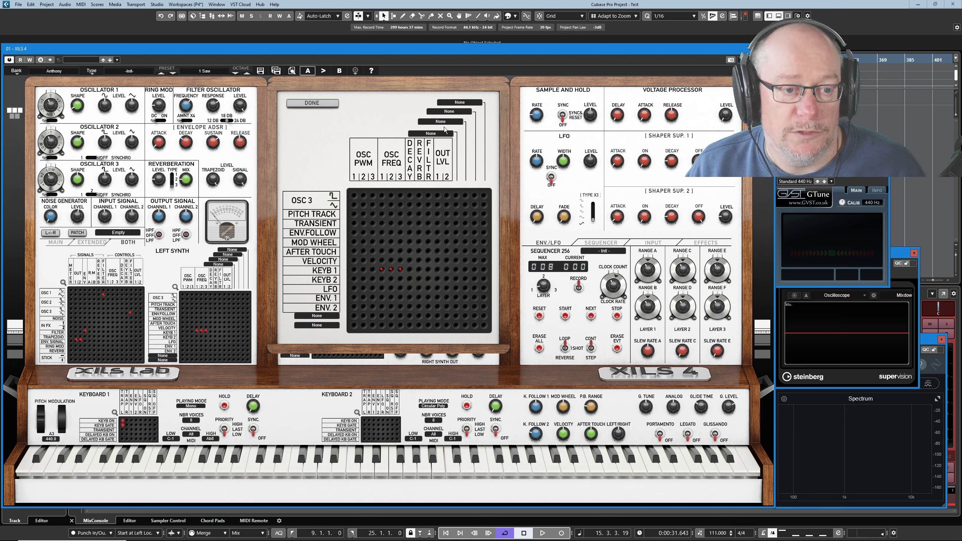
pyautogui.click(431, 134)
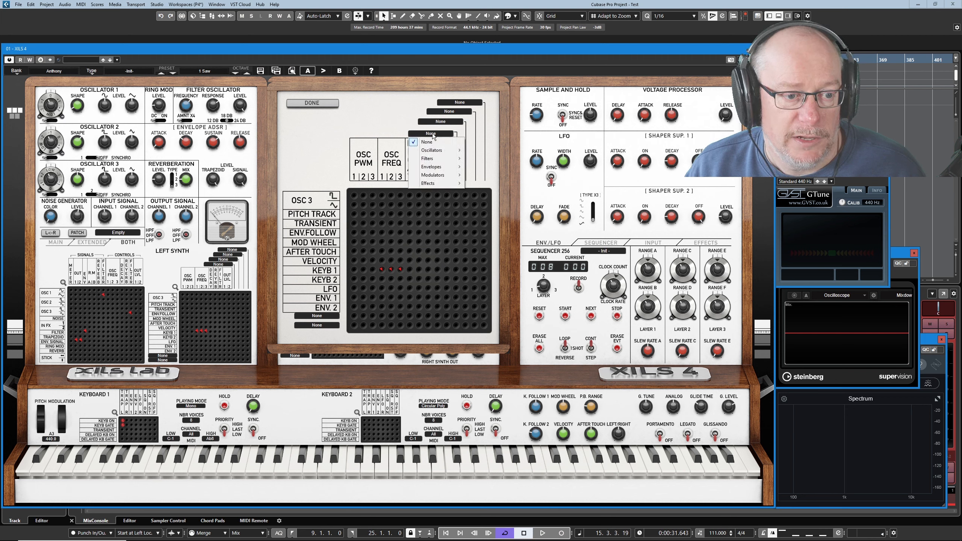
pyautogui.moveTo(445, 157)
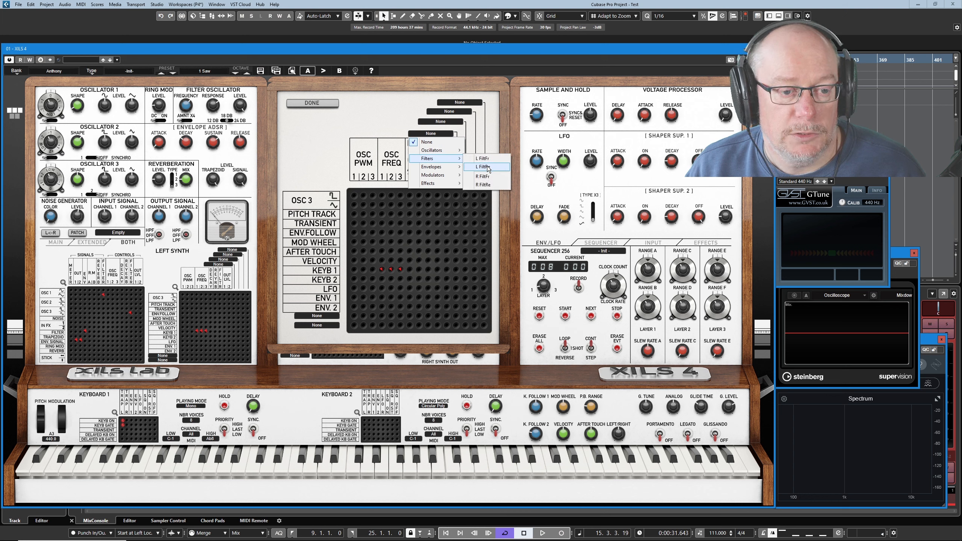
pyautogui.click(488, 168)
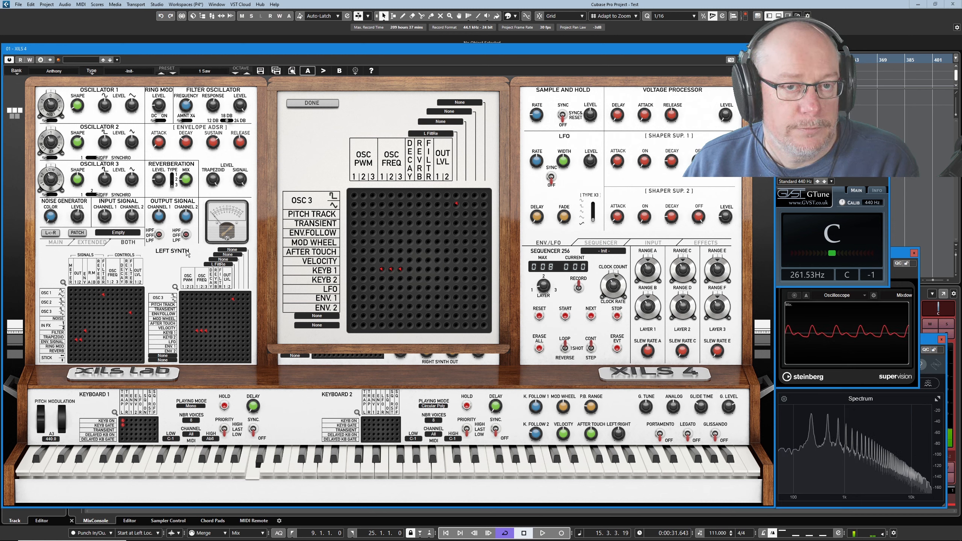
# Step: Patch Osc 3's second output back to the filter control input on the left signal matrix and close the enlarged matrix
pyautogui.click(63, 283)
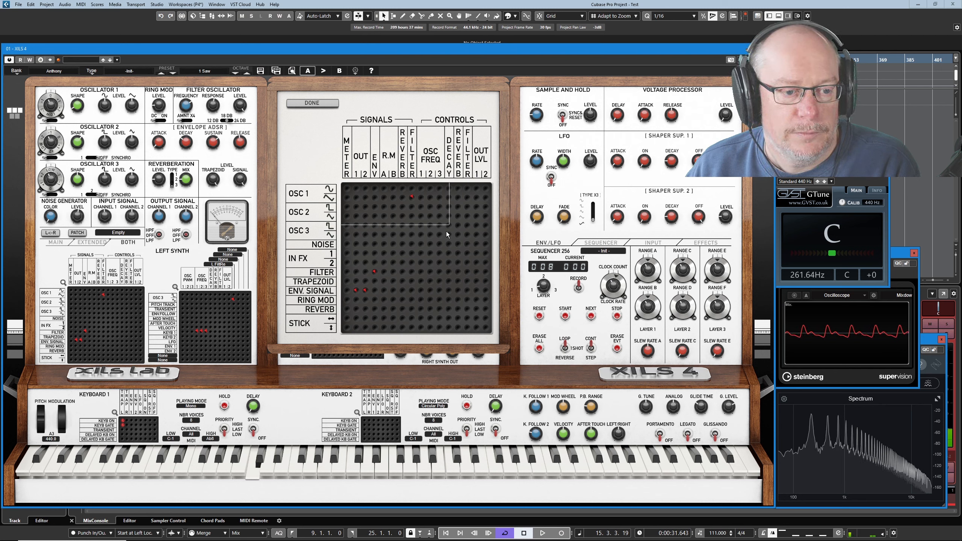
pyautogui.click(468, 234)
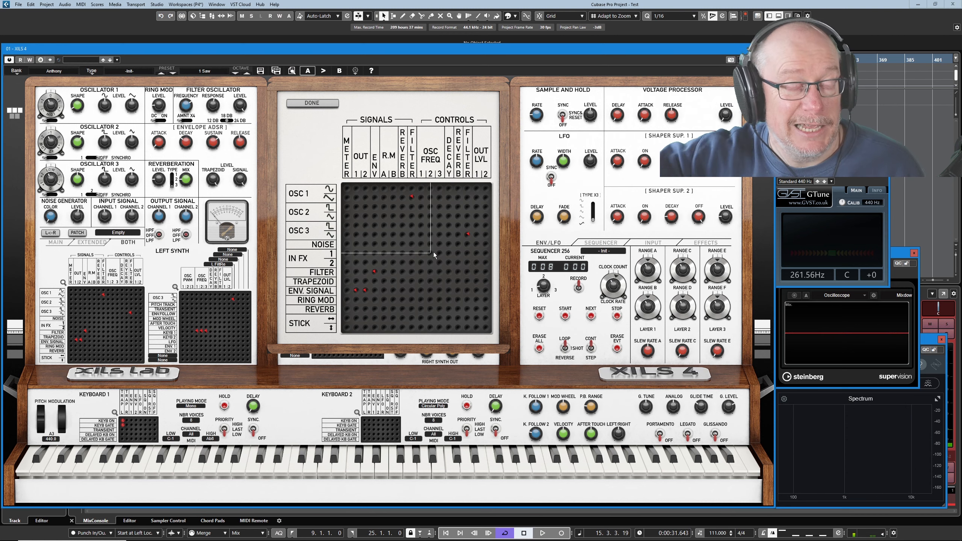
pyautogui.click(332, 103)
# Step: Reload the 1 Saw preset and enlarge the left synth's signal matrix
pyautogui.click(207, 72)
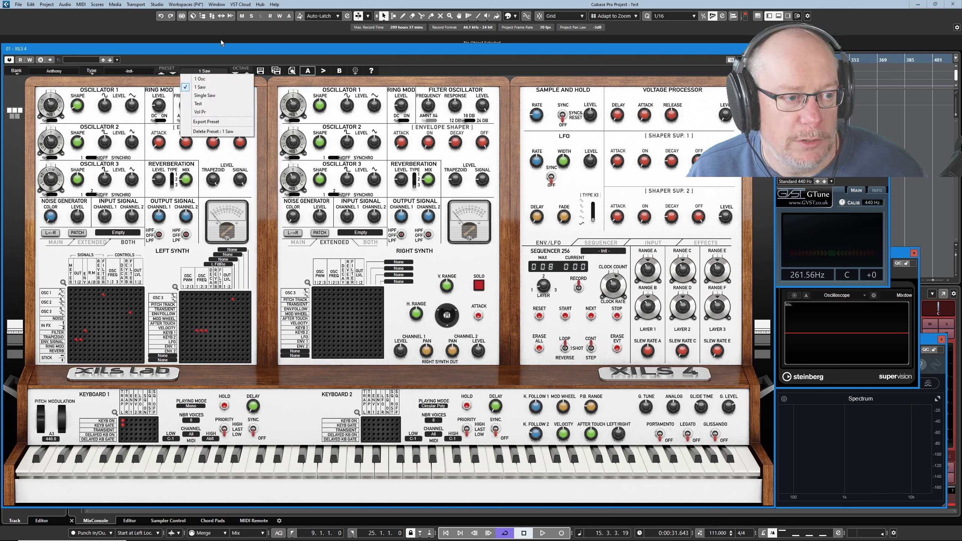
pyautogui.click(203, 87)
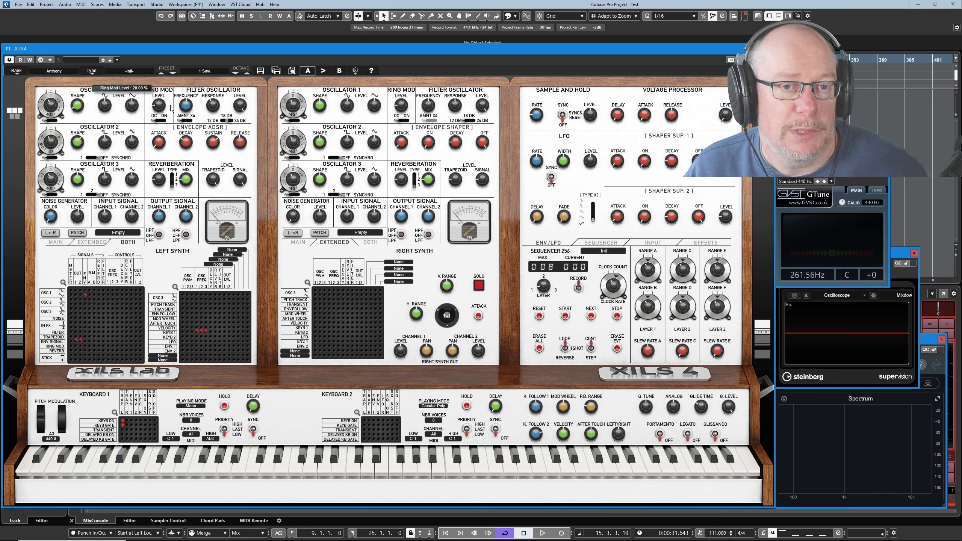
pyautogui.click(63, 283)
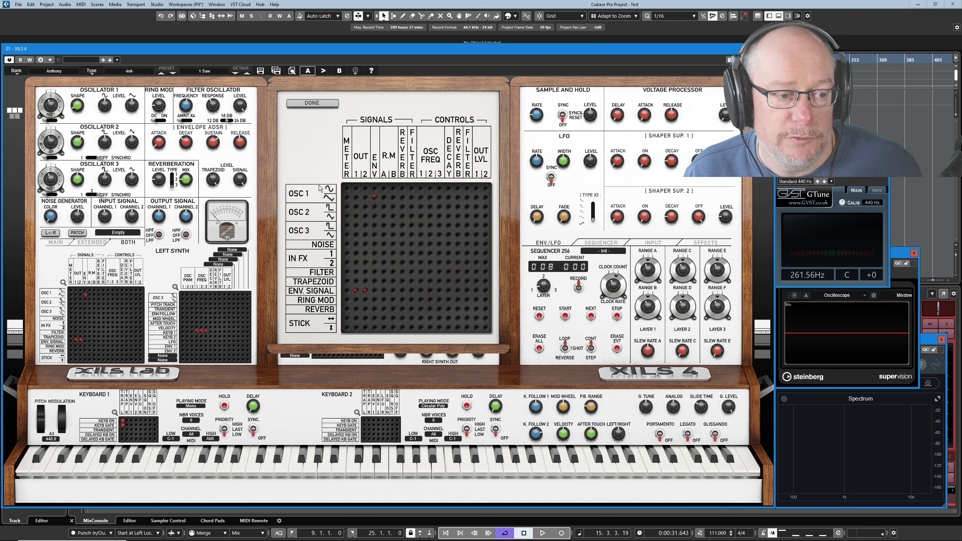
# Step: Patch Osc 2's first output into the envelope input beside Osc 1 on the left signal matrix, and return to the full panel view
pyautogui.click(375, 206)
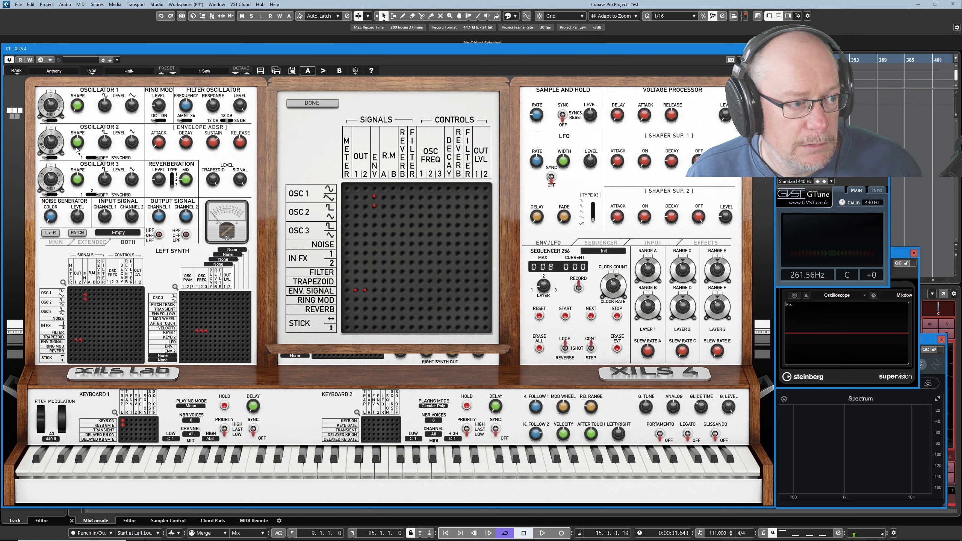
pyautogui.click(312, 103)
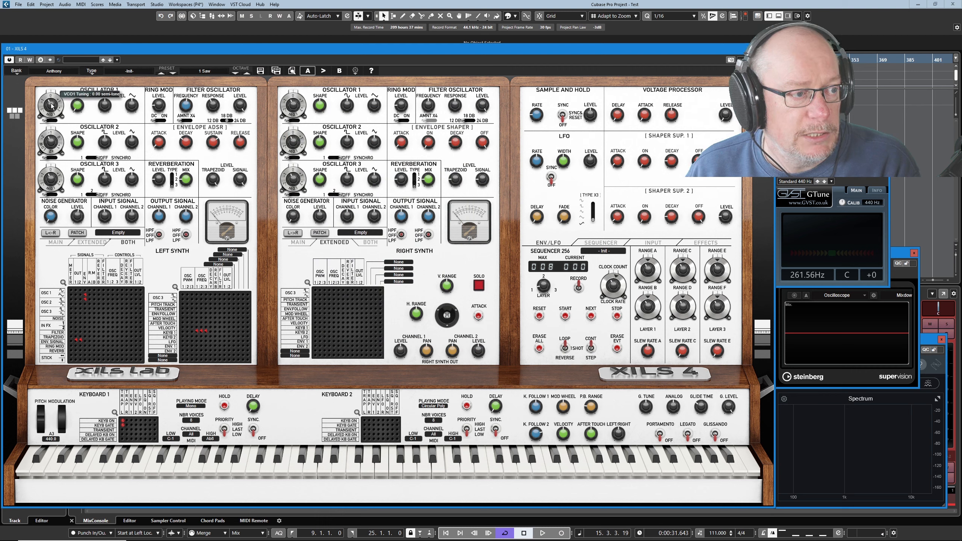
pyautogui.click(63, 282)
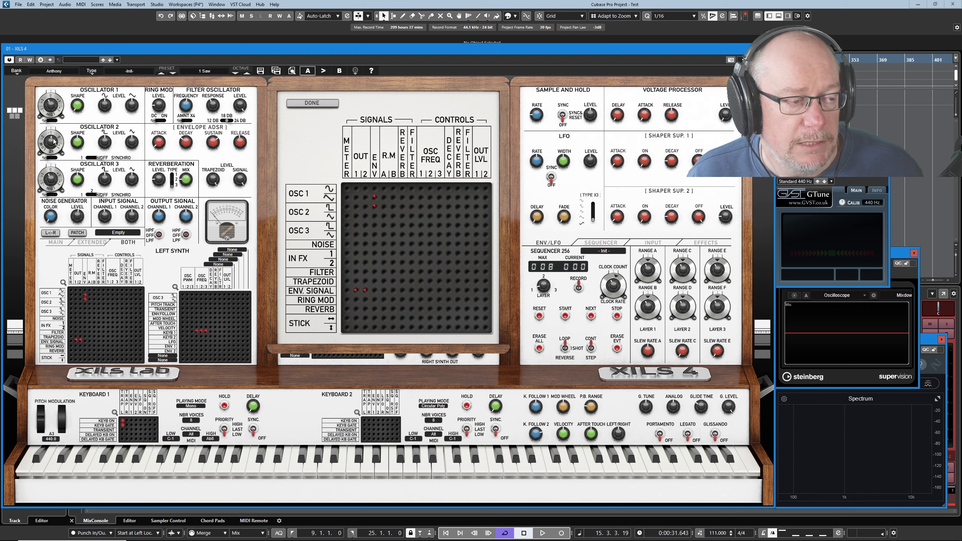
pyautogui.click(321, 105)
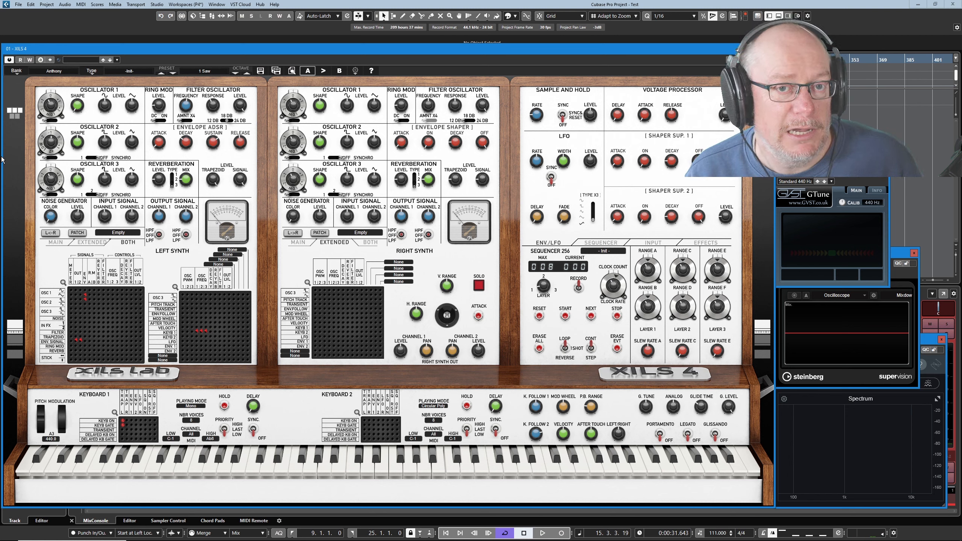
# Step: Replace the oscillators' envelope patches by routing Osc 1's second output to R.M. A, Osc 2's first output to R.M. B, and Ring Mod to Env
pyautogui.click(63, 283)
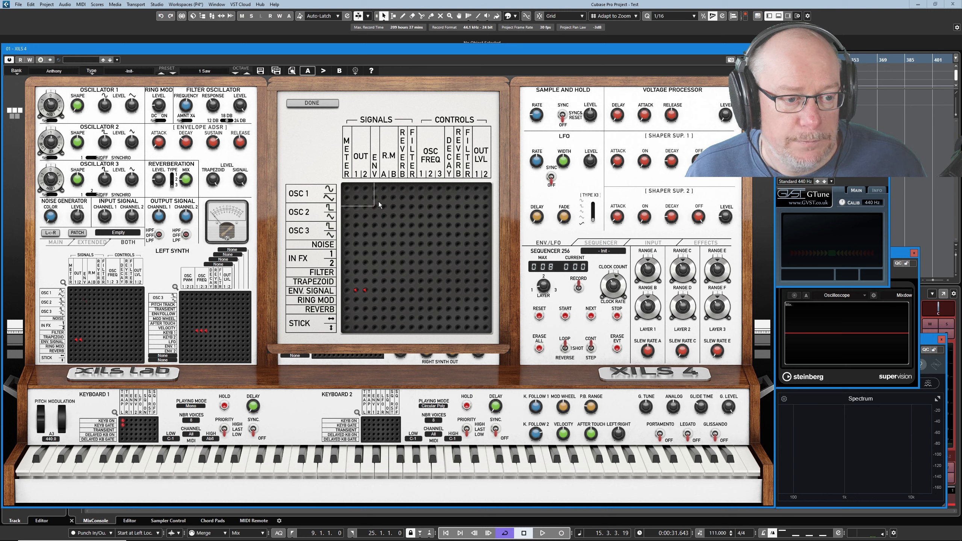
pyautogui.click(384, 196)
pyautogui.click(393, 206)
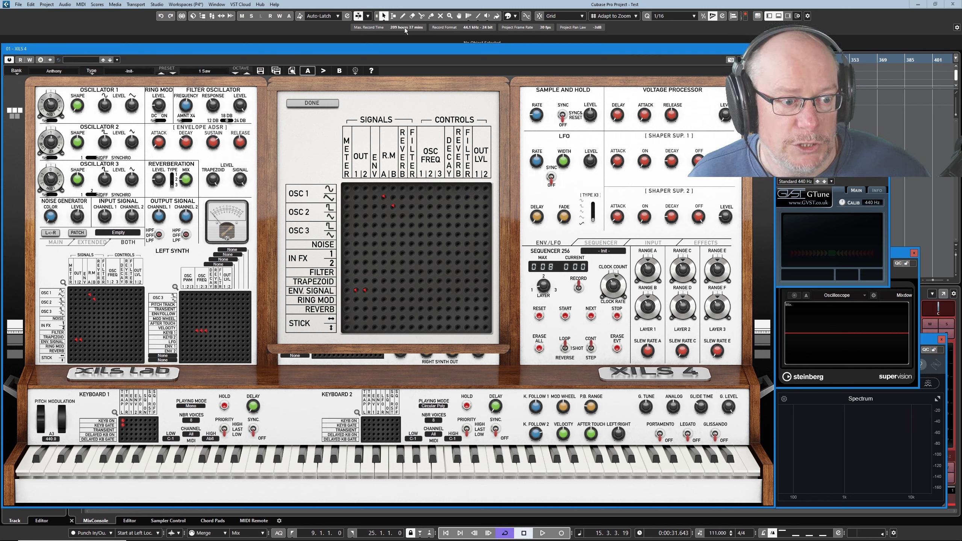
pyautogui.click(374, 301)
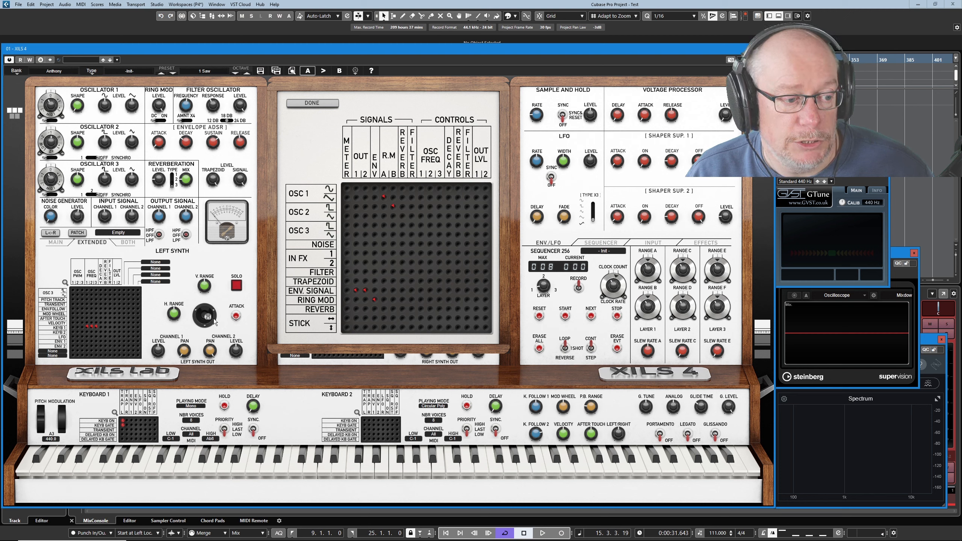
# Step: Patch the horizontal stick signal into R.M. A and show the left synth's extended view to move its joystick
pyautogui.click(129, 243)
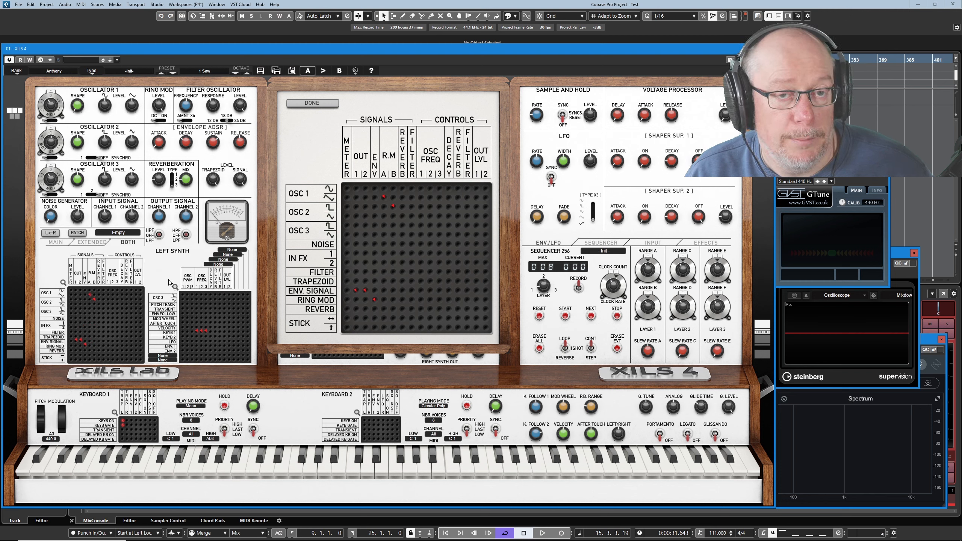
pyautogui.click(97, 244)
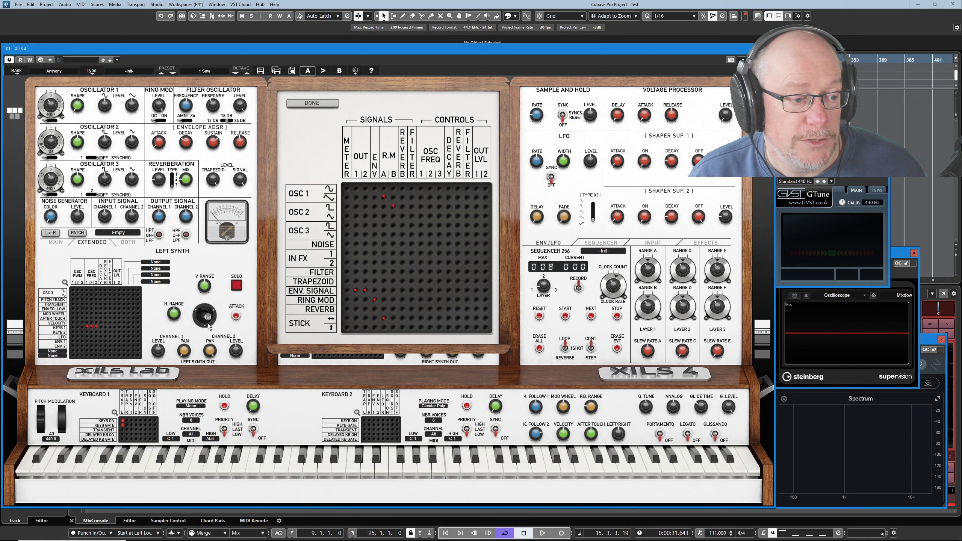
pyautogui.moveTo(208, 316); pyautogui.dragTo(210, 318)
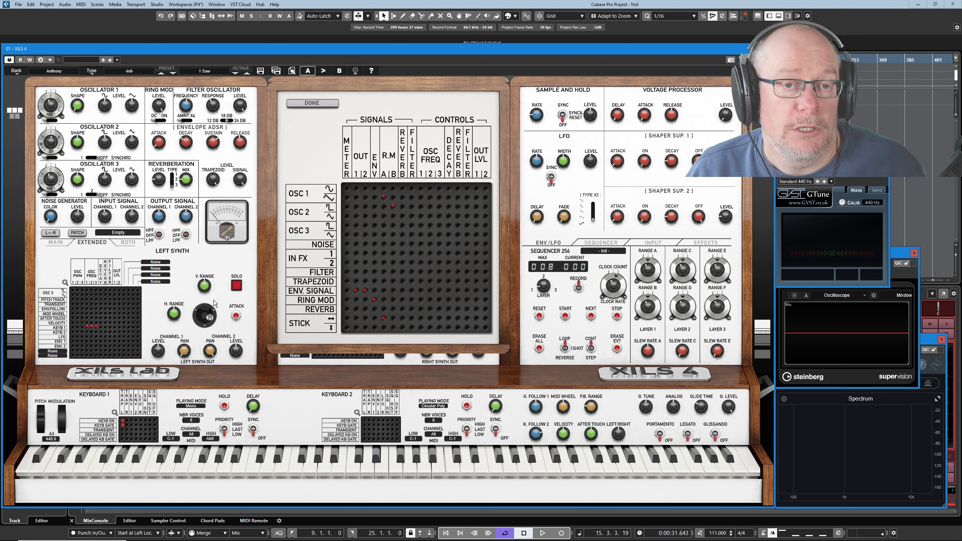
pyautogui.click(384, 319)
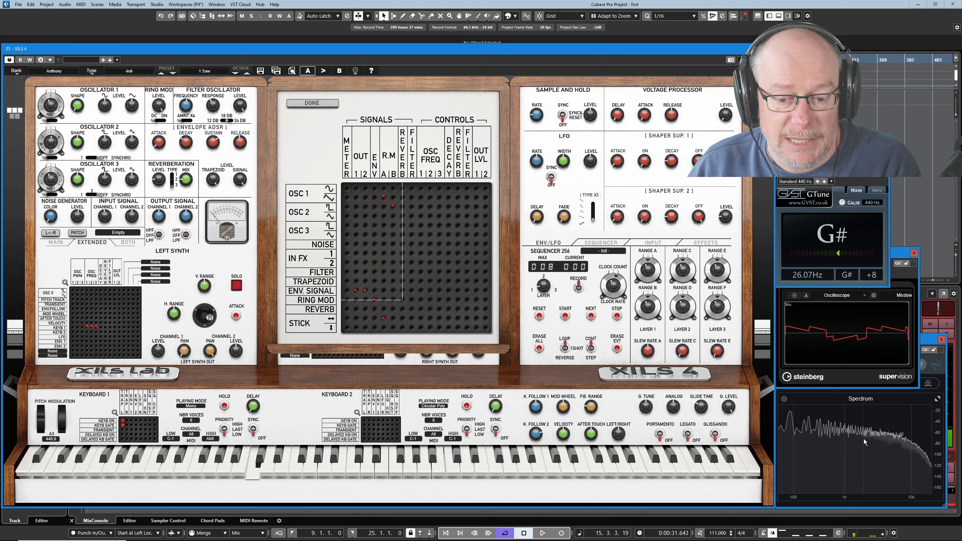
# Step: Sweep the left synth's joystick horizontally while holding a low note to vary the stick signal feeding R.M. A
pyautogui.click(383, 318)
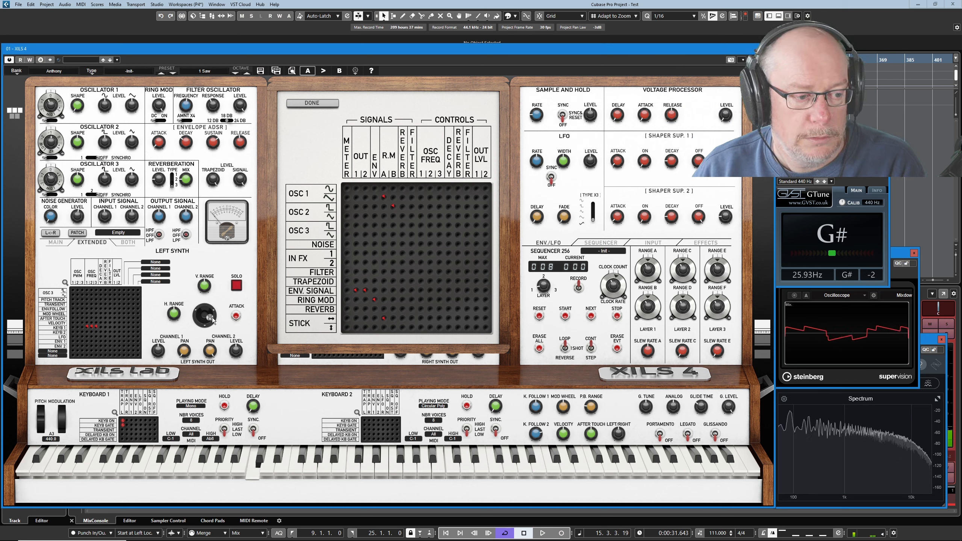
pyautogui.moveTo(212, 318); pyautogui.dragTo(206, 317)
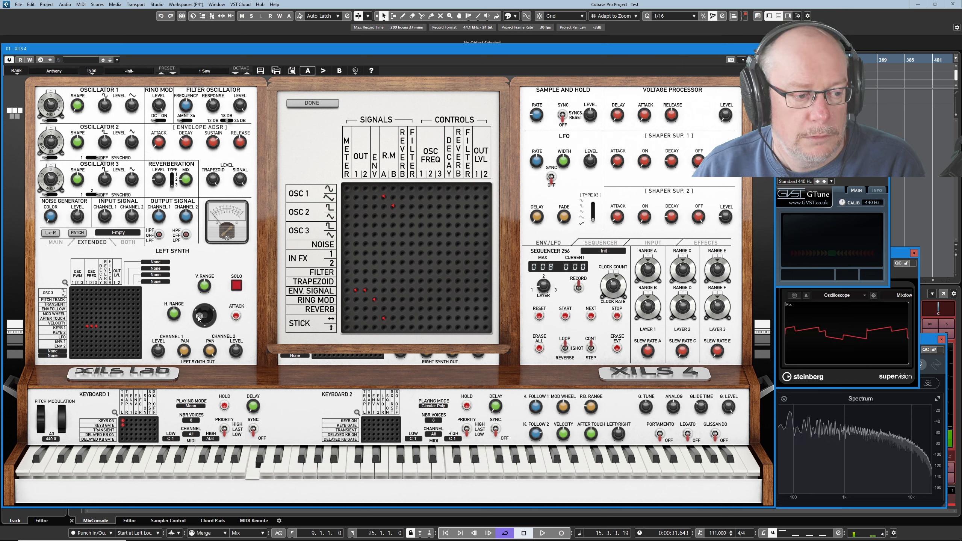
pyautogui.moveTo(206, 314); pyautogui.dragTo(200, 315)
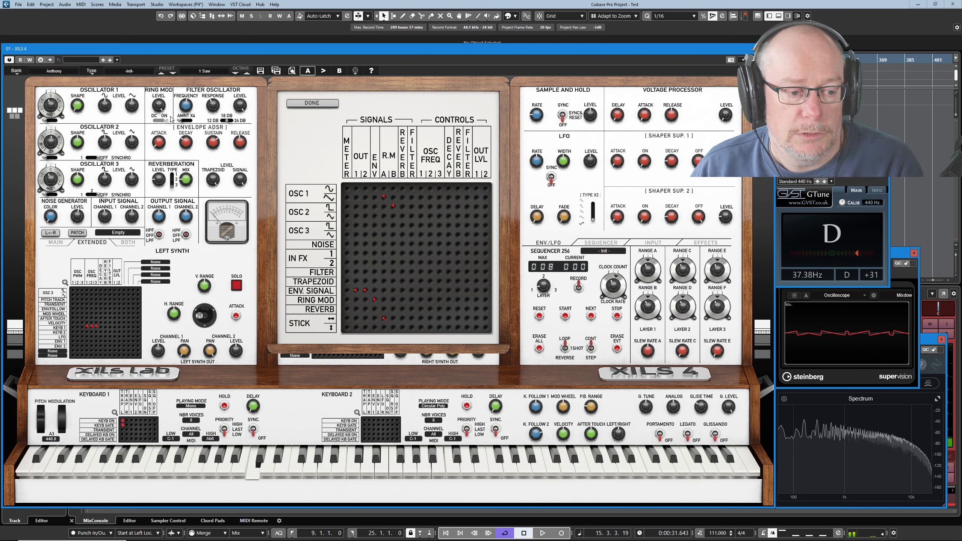
pyautogui.click(383, 319)
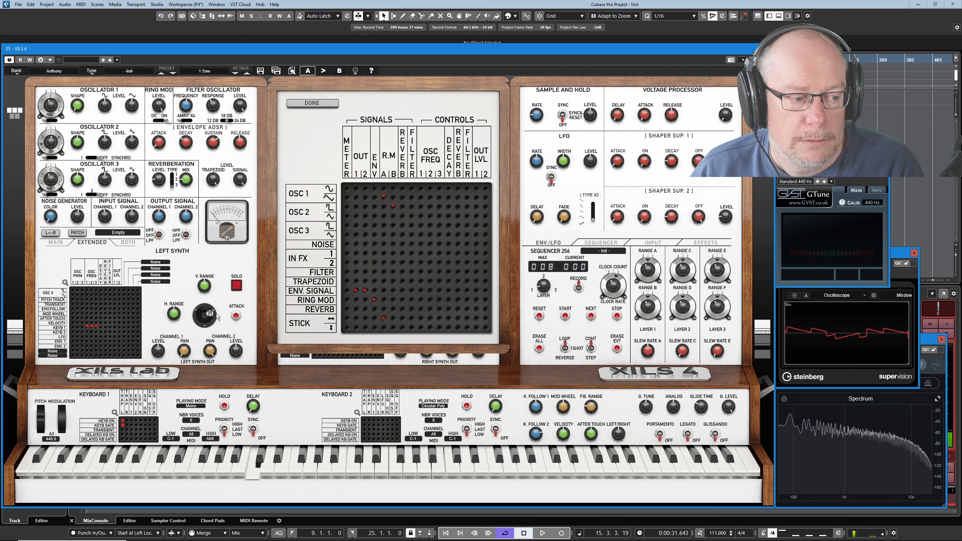
pyautogui.moveTo(204, 316); pyautogui.dragTo(201, 315)
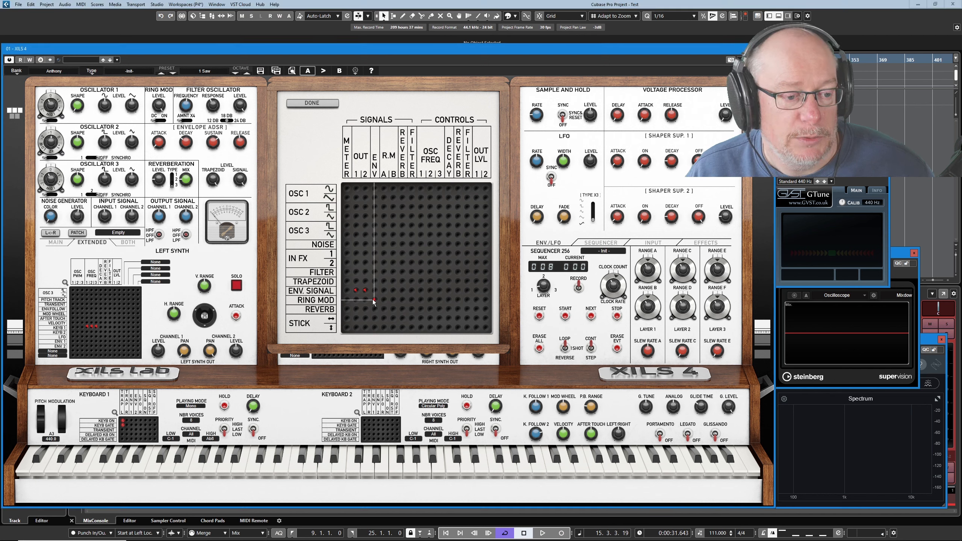
# Step: Try the noise generator directly on outputs 1 and 2, and replace those patches with Noise to Filter and Filter to Env
pyautogui.click(355, 242)
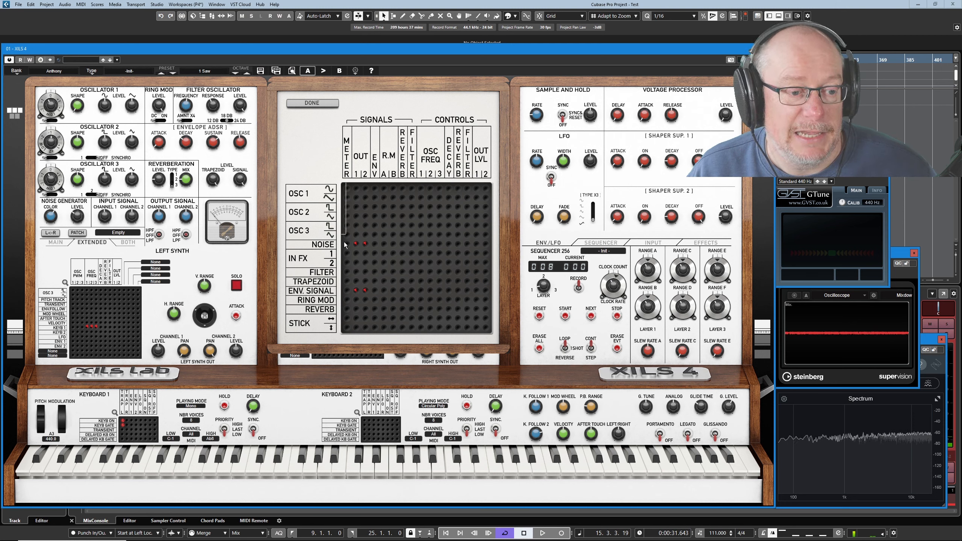
pyautogui.click(365, 243)
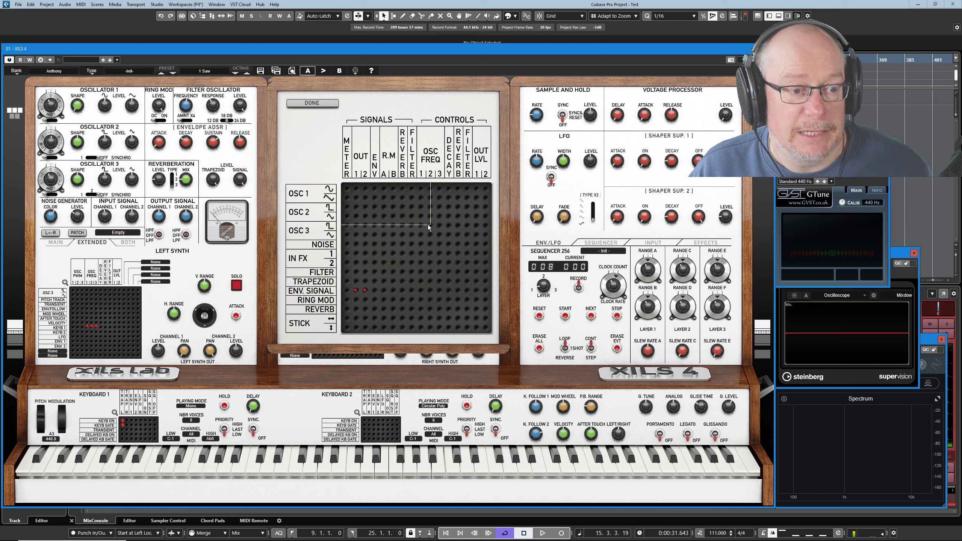
pyautogui.click(412, 243)
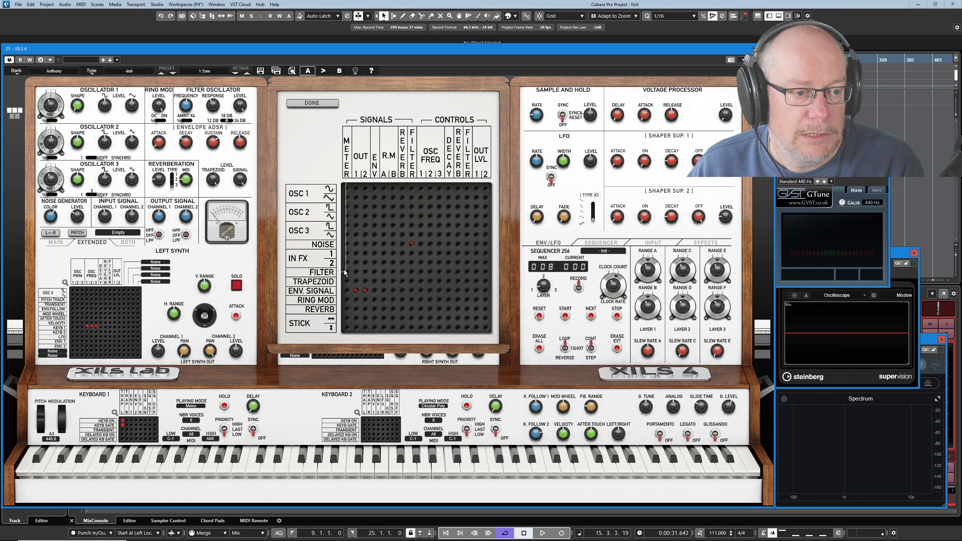
pyautogui.click(374, 272)
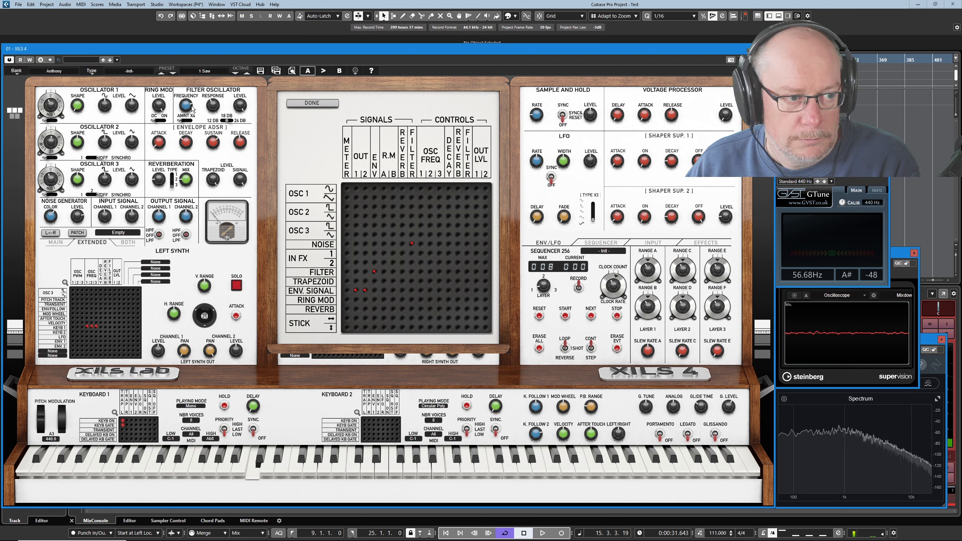
# Step: Sweep the left synth's filter frequency while holding a note to shape the filtered noise
pyautogui.moveTo(191, 106)
pyautogui.mouseDown()
pyautogui.moveTo(185, 94)
pyautogui.moveTo(179, 109)
pyautogui.mouseUp()
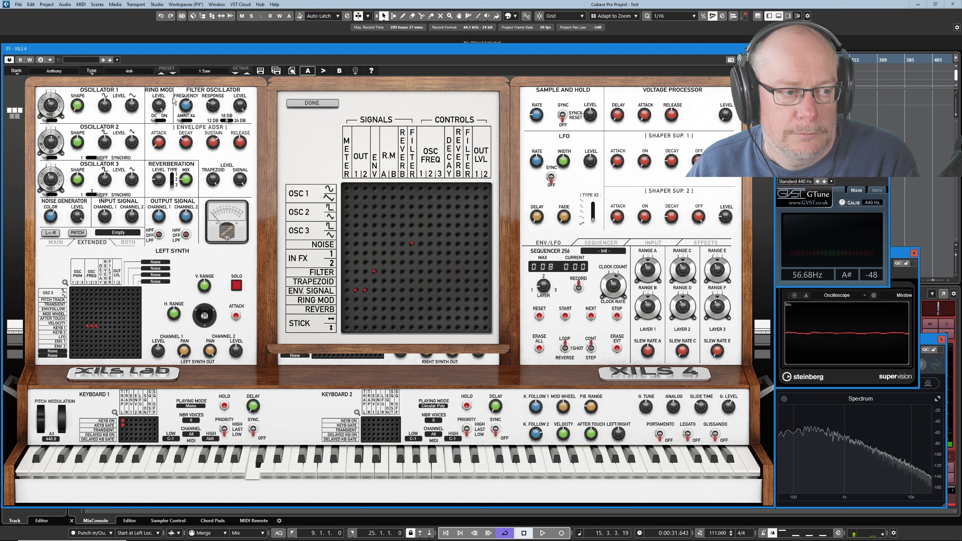
pyautogui.moveTo(173, 102)
pyautogui.mouseDown()
pyautogui.moveTo(174, 72)
pyautogui.moveTo(179, 98)
pyautogui.mouseUp()
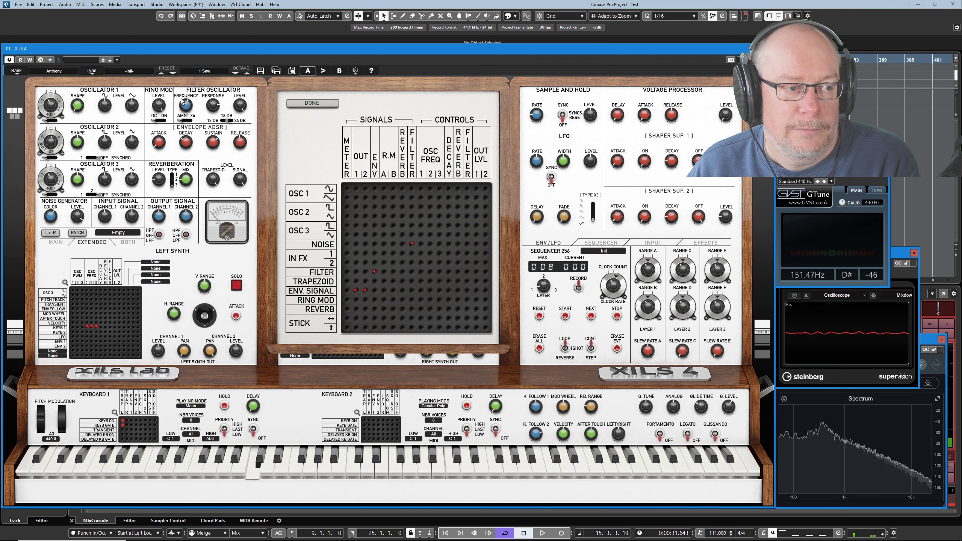
pyautogui.moveTo(179, 94)
pyautogui.mouseDown()
pyautogui.moveTo(176, 73)
pyautogui.moveTo(180, 97)
pyautogui.moveTo(170, 89)
pyautogui.mouseUp()
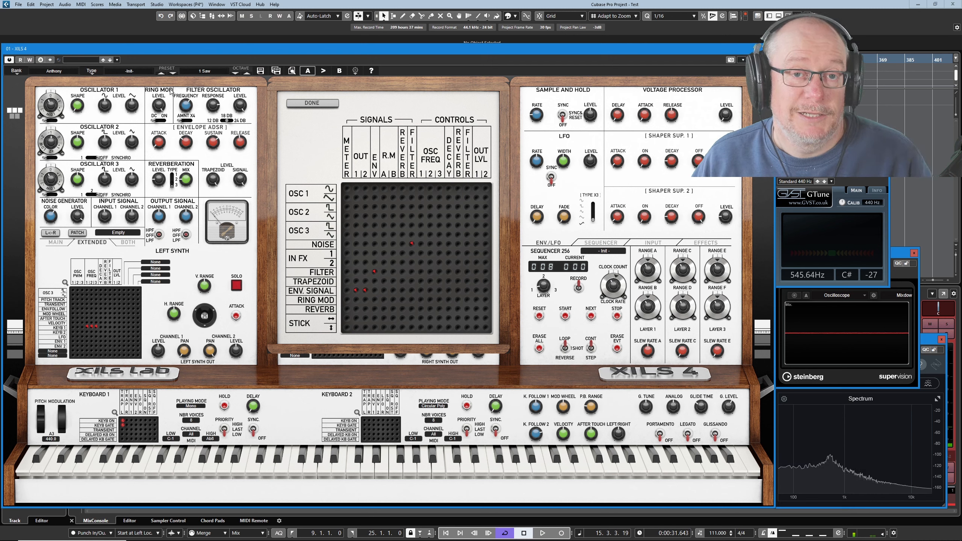